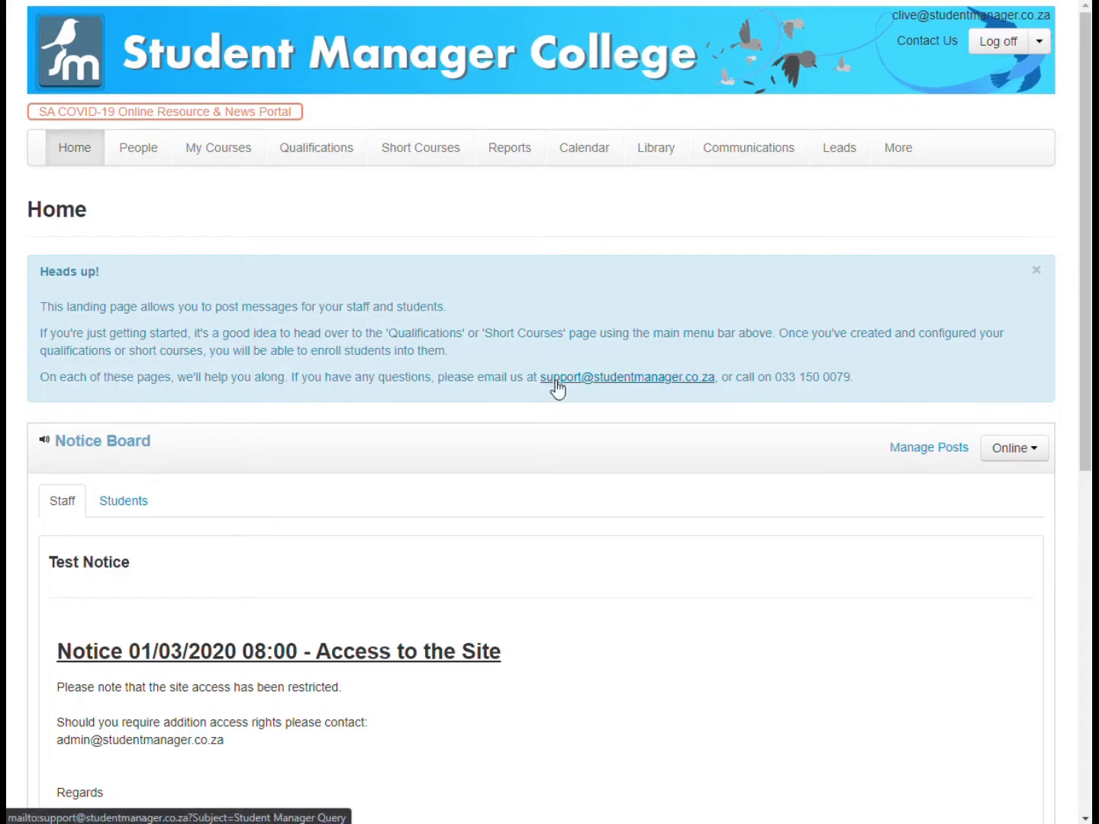
# - Load the DHET census items for the preset date range and read the notice about census processing time
pyautogui.click(506, 150)
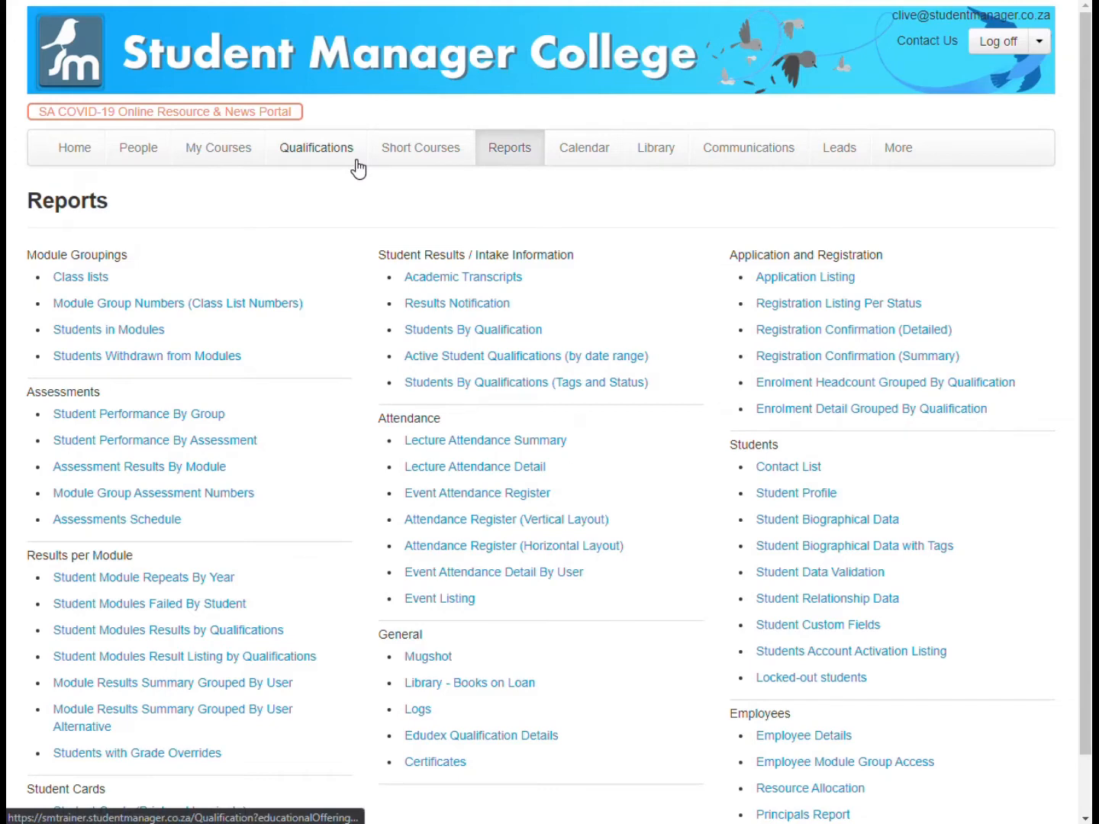
pyautogui.click(900, 150)
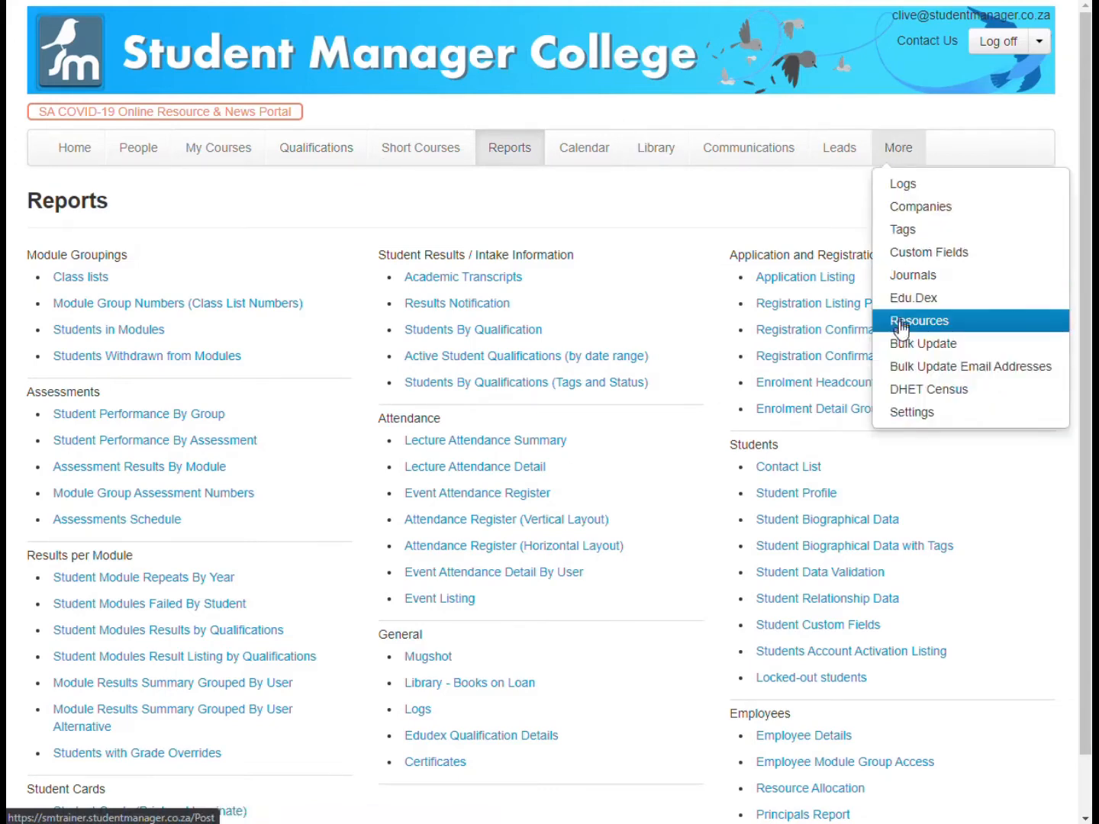
pyautogui.click(906, 402)
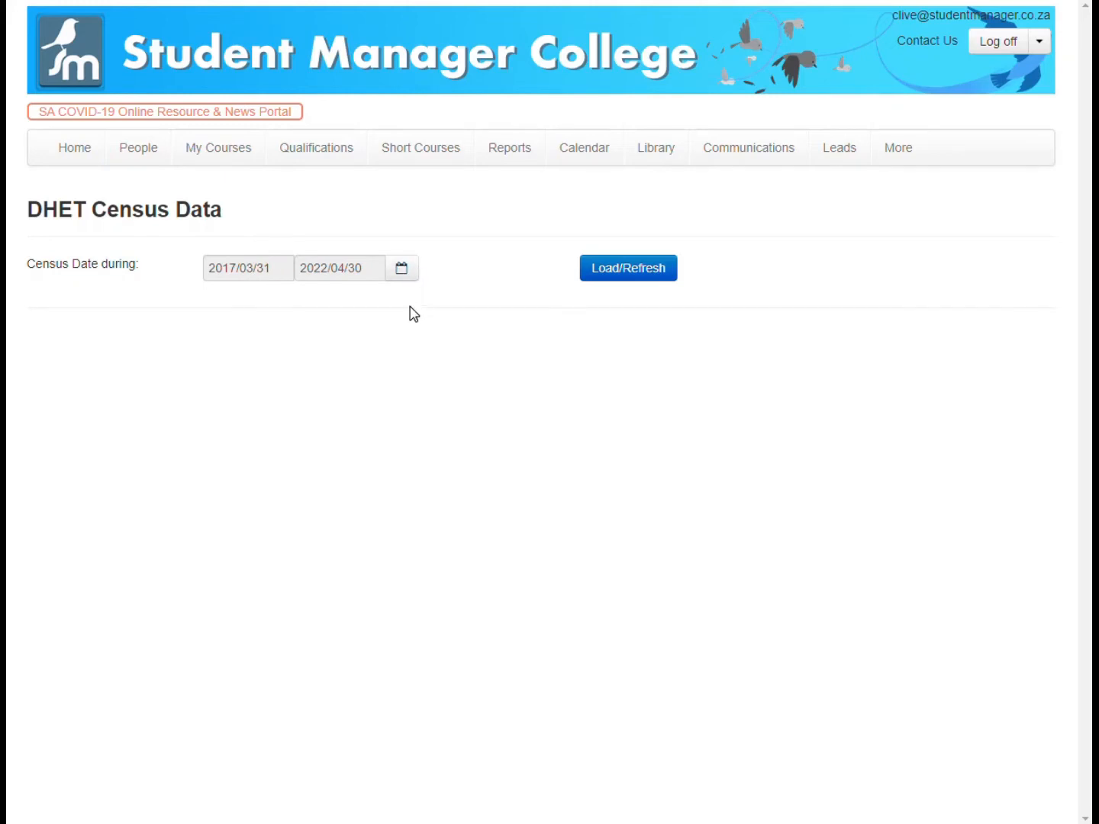
pyautogui.click(633, 270)
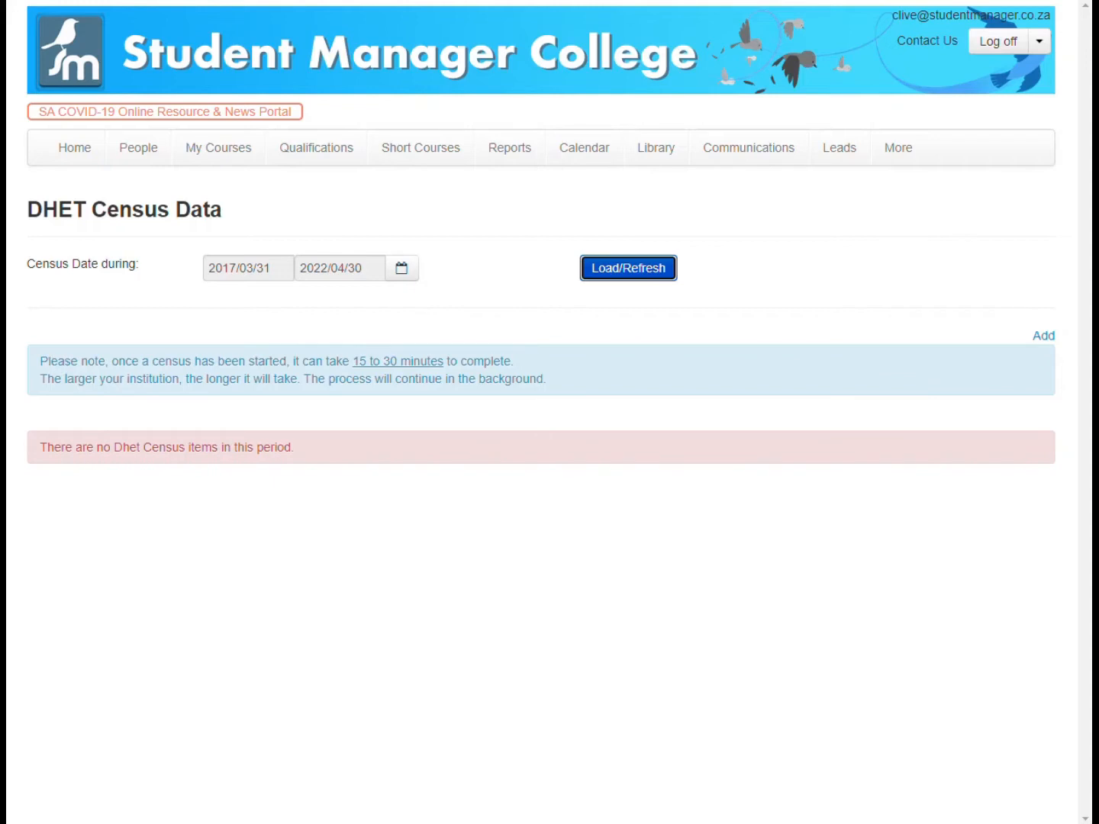
pyautogui.moveTo(39, 362); pyautogui.dragTo(525, 373)
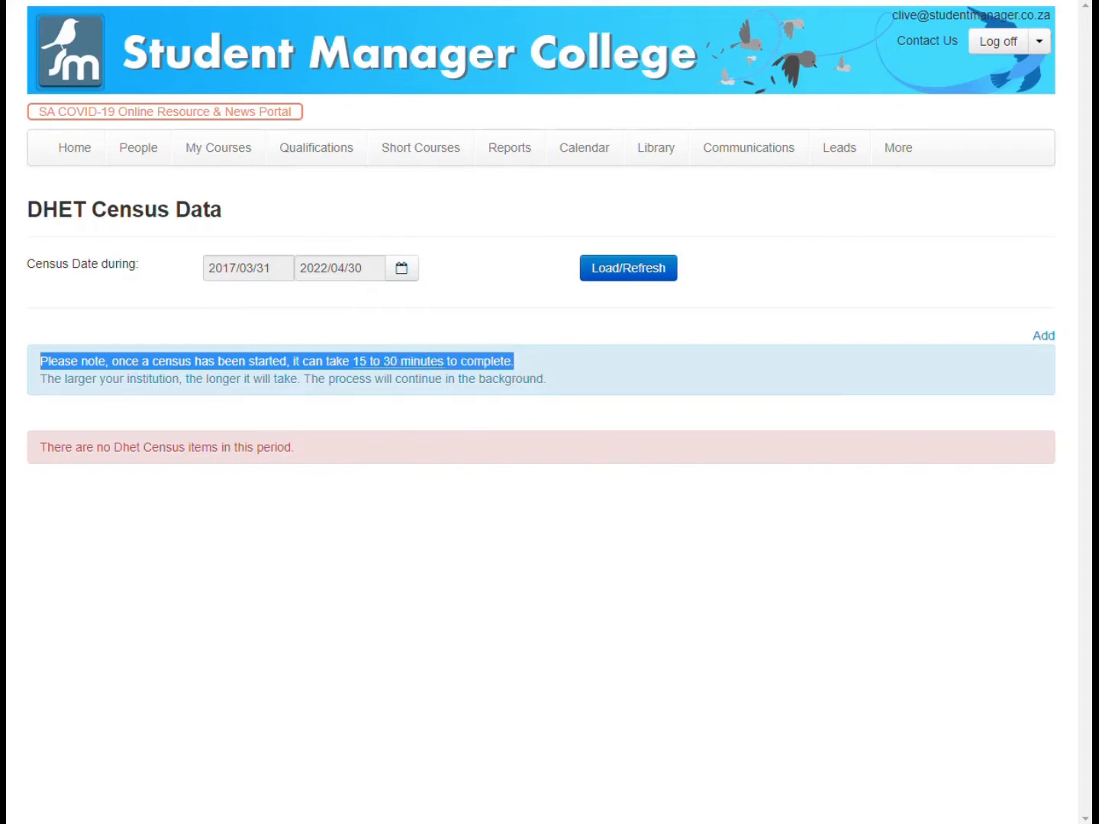
pyautogui.moveTo(55, 378); pyautogui.dragTo(307, 379)
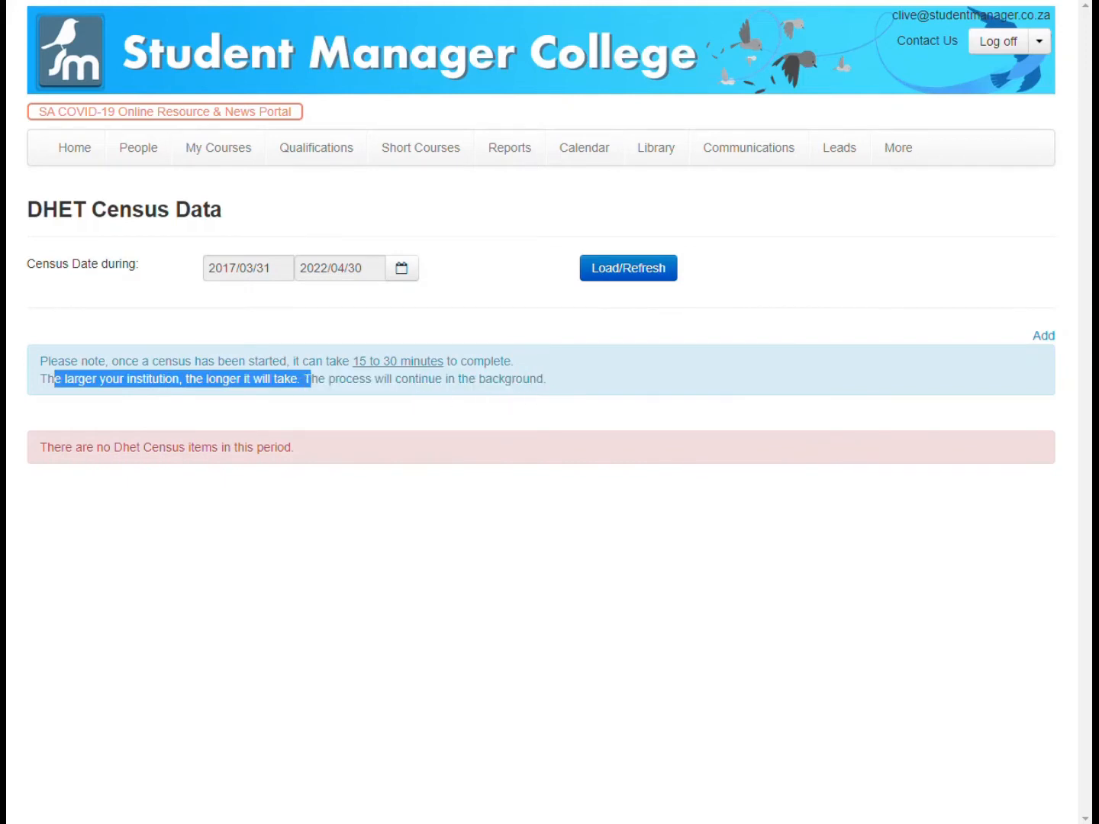
pyautogui.click(401, 382)
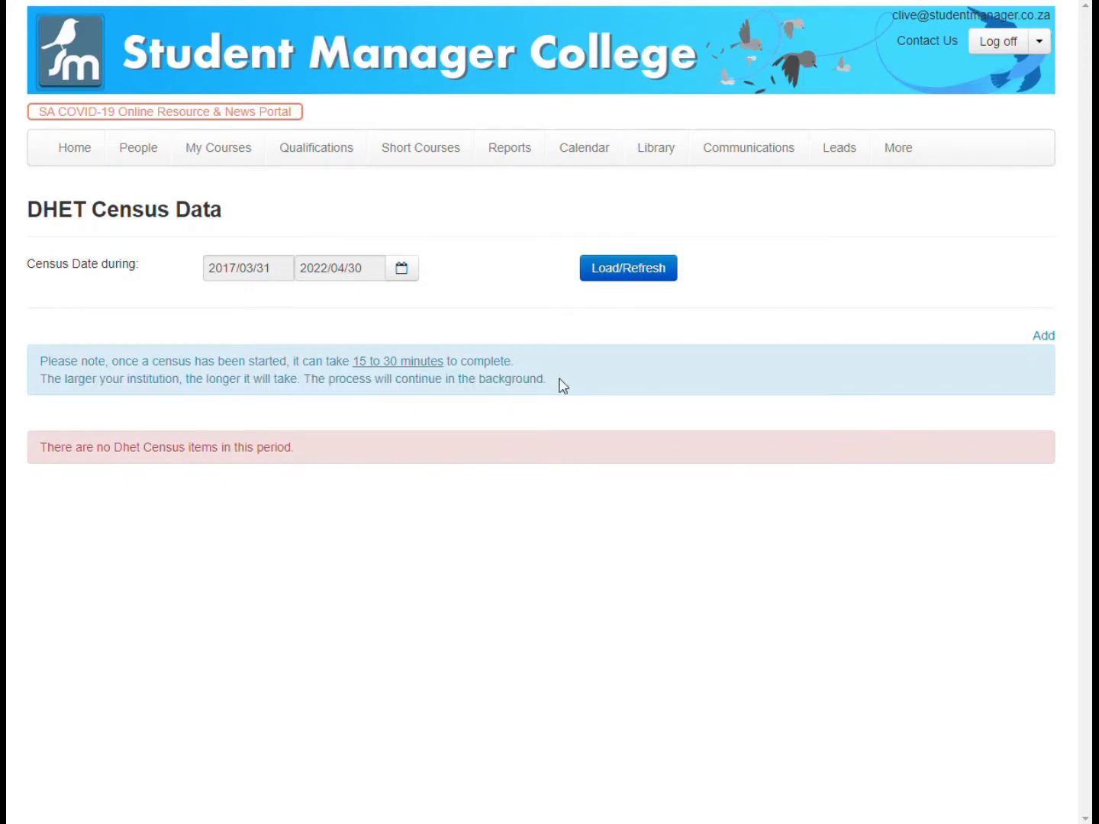
# - Start a new DHET census entry with the description 2019
pyautogui.click(1048, 337)
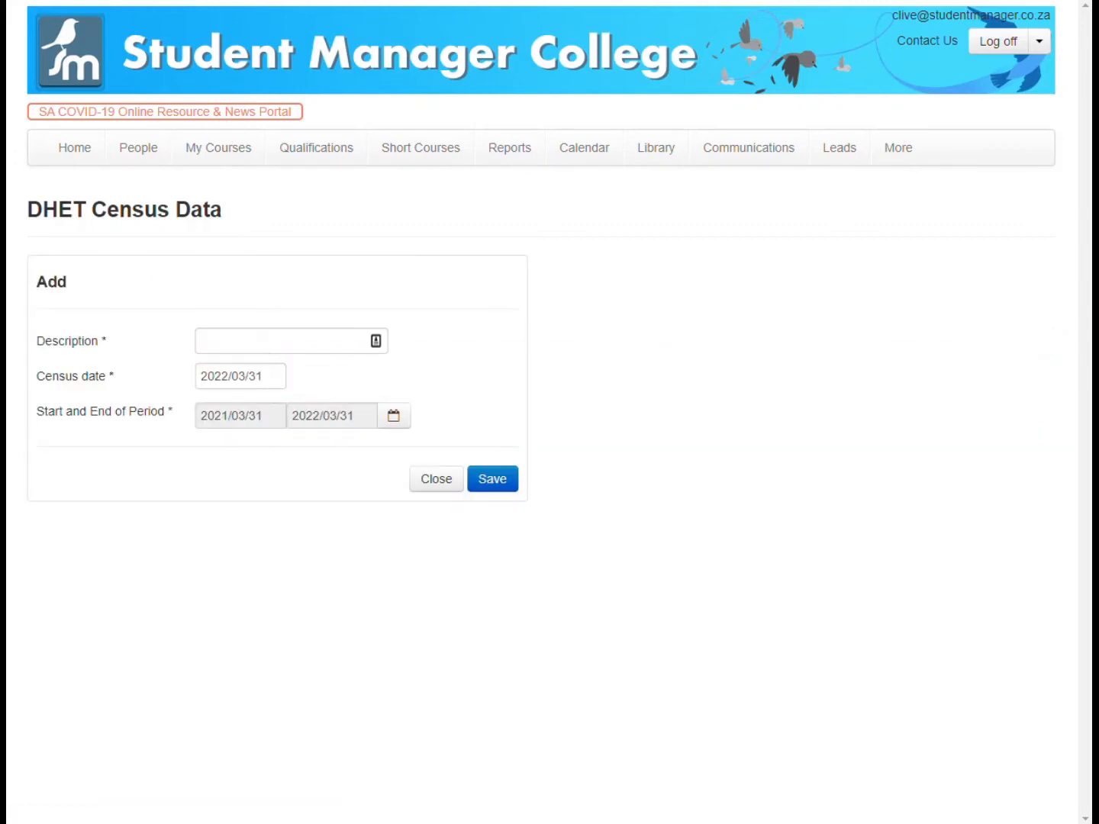
pyautogui.click(266, 345)
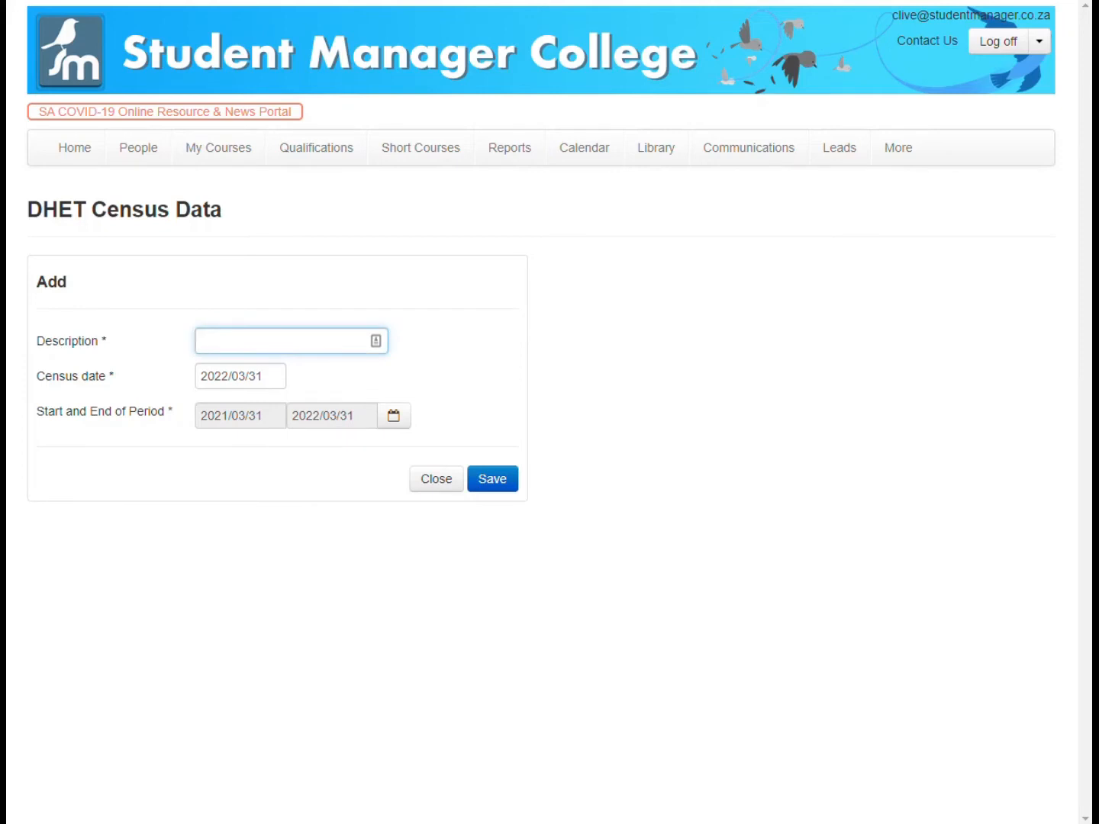
pyautogui.write('2019')
# - Set the start of the census period to 2019/01/01
pyautogui.click(393, 418)
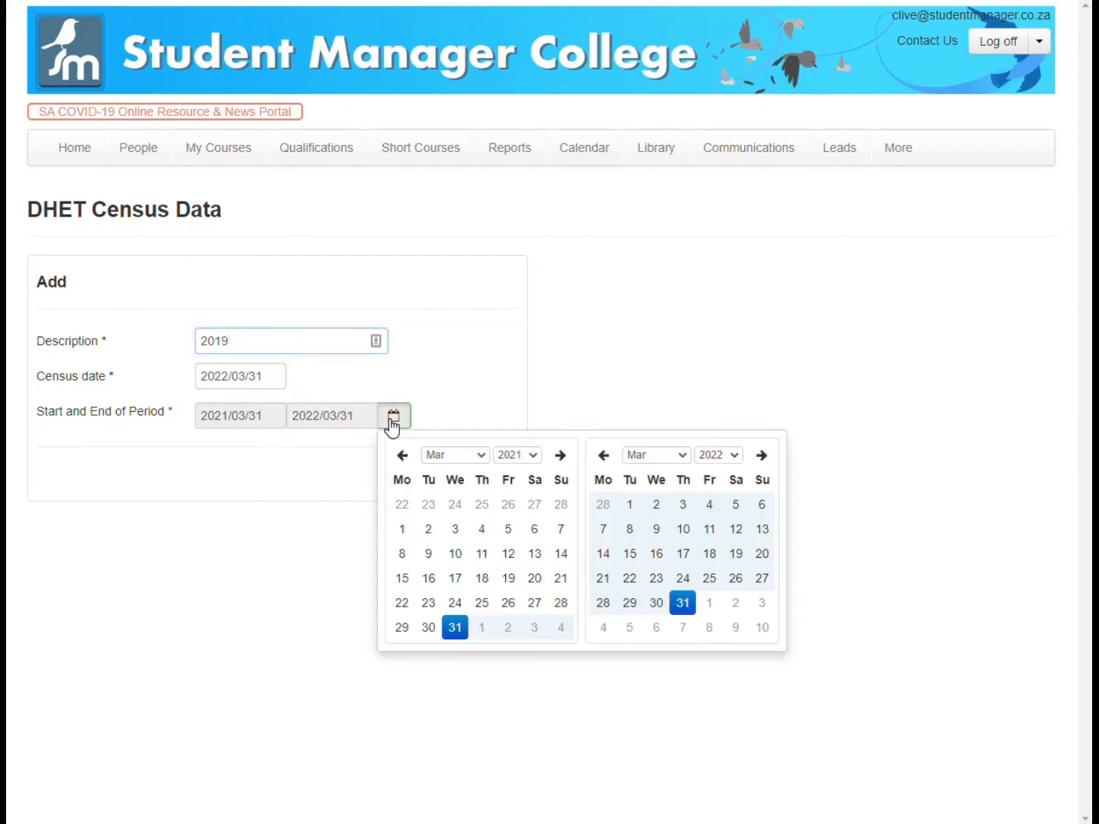
pyautogui.click(481, 456)
pyautogui.click(473, 471)
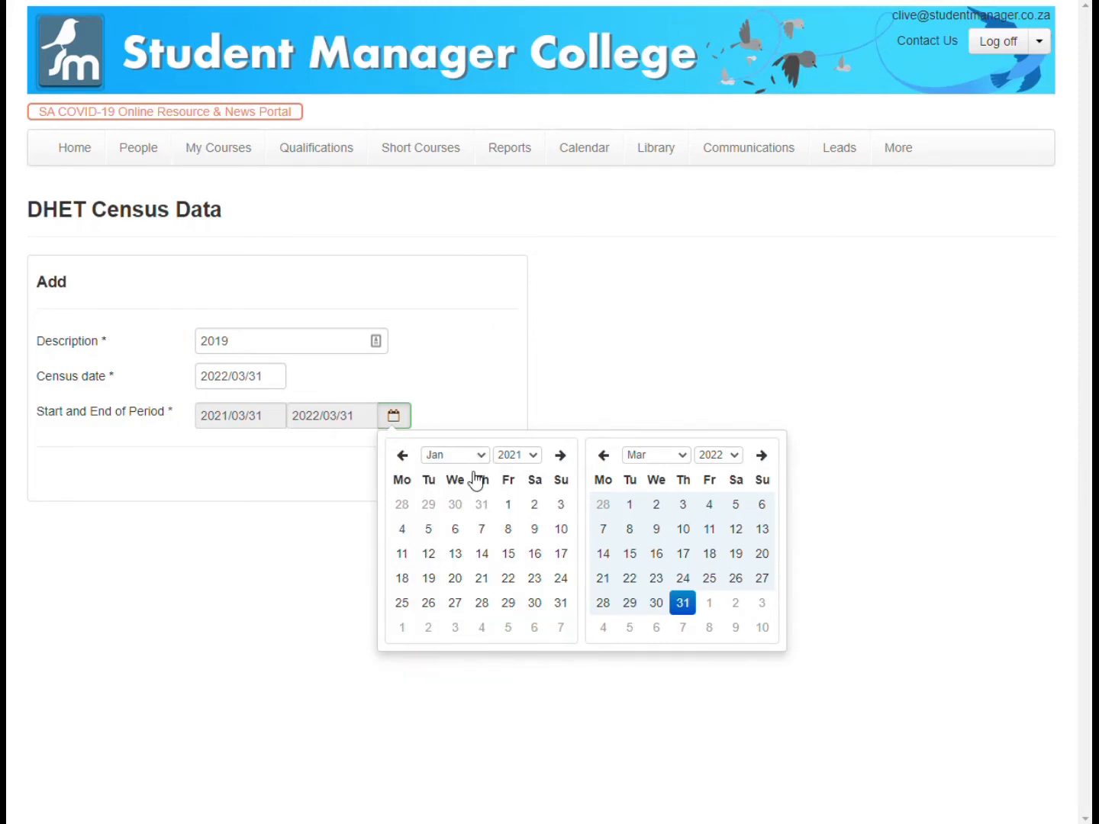
pyautogui.click(532, 456)
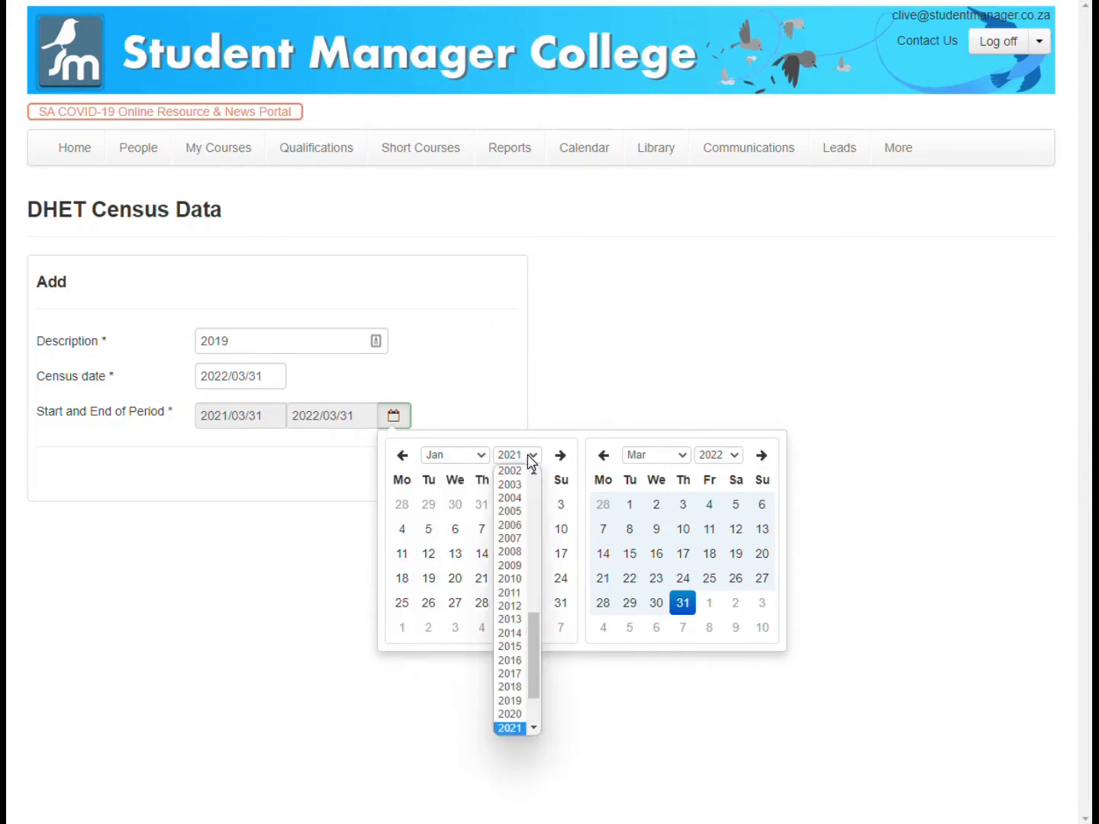
pyautogui.click(518, 701)
pyautogui.click(430, 506)
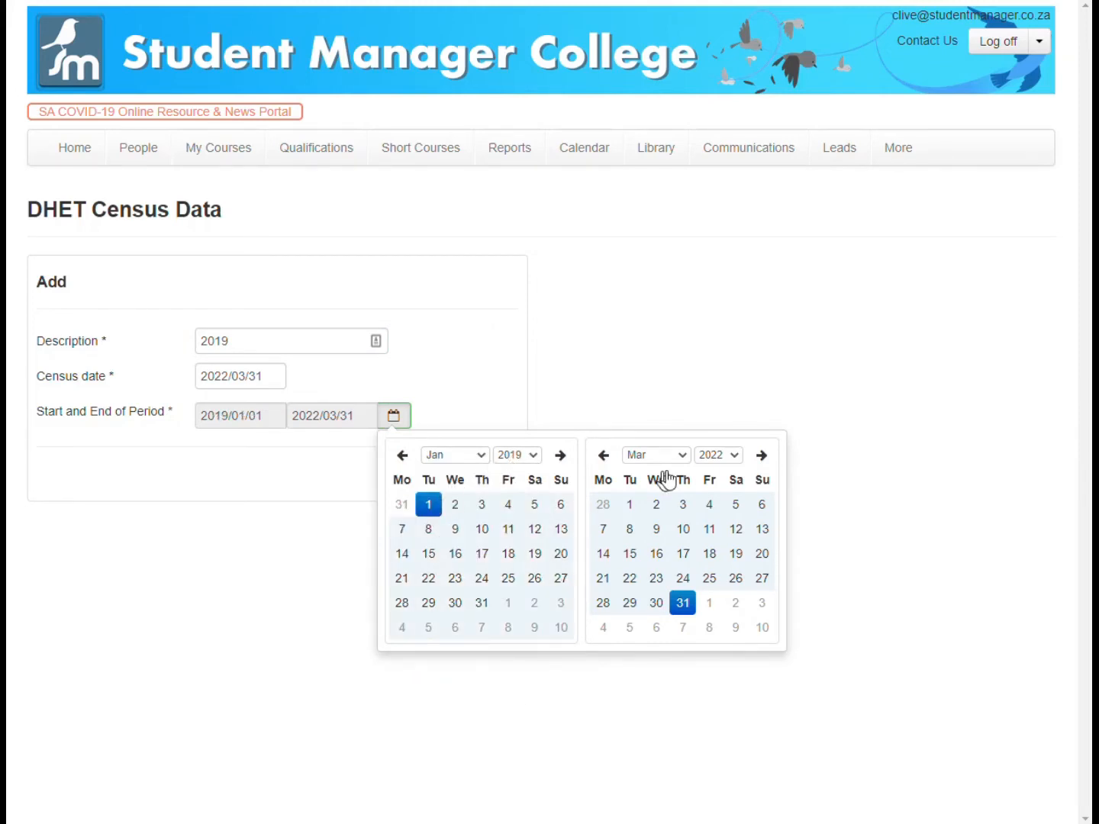
# - Set the end of the census period to 2019/12/31
pyautogui.click(686, 457)
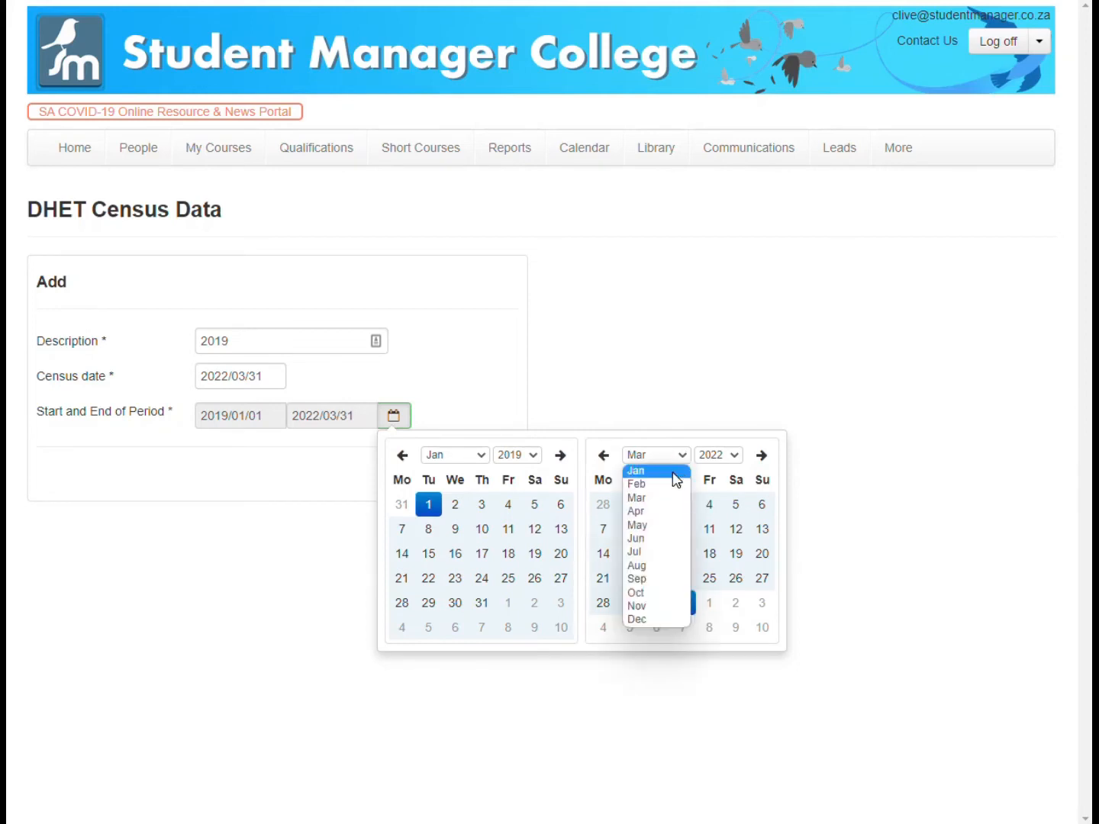
pyautogui.click(665, 619)
pyautogui.click(714, 456)
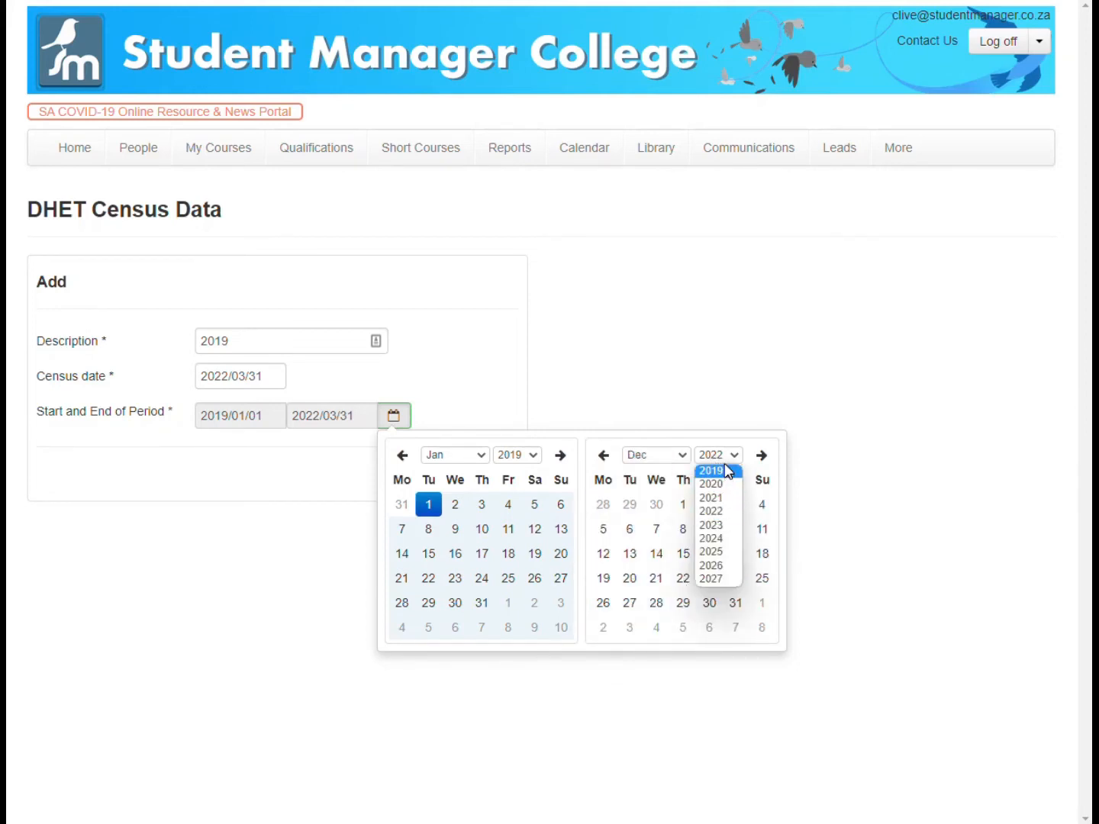
pyautogui.click(716, 471)
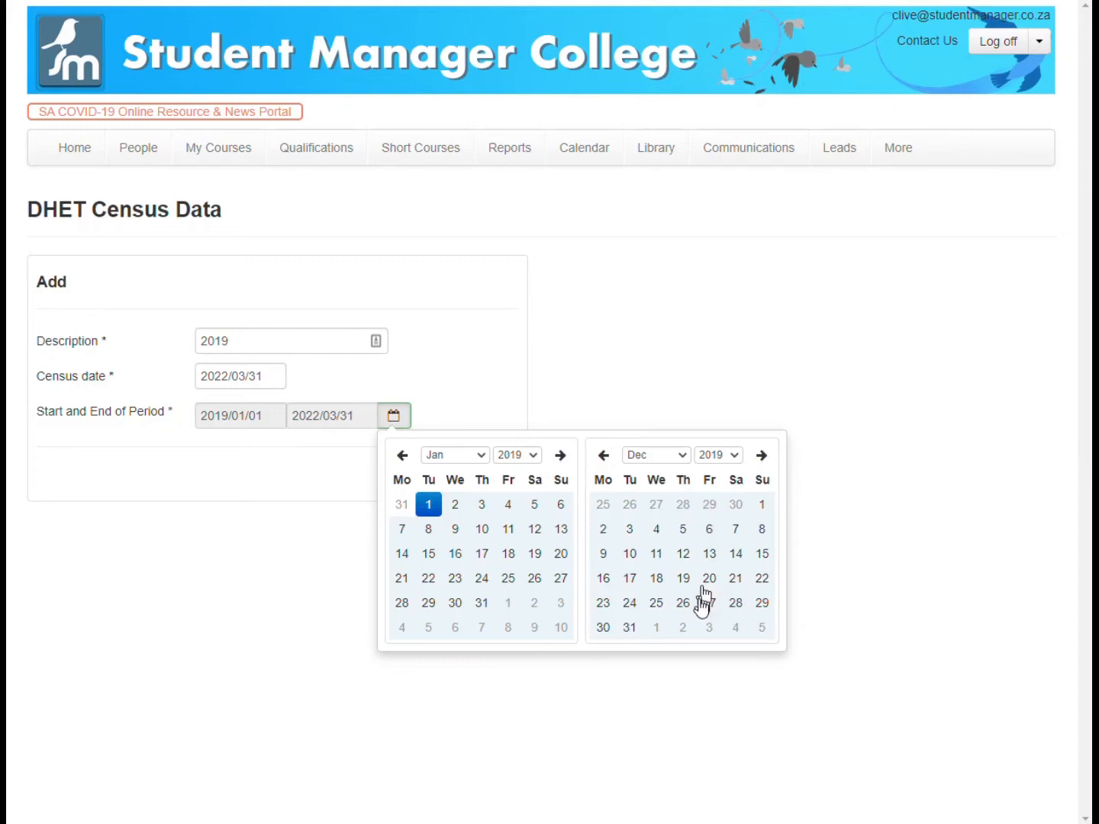
pyautogui.click(629, 626)
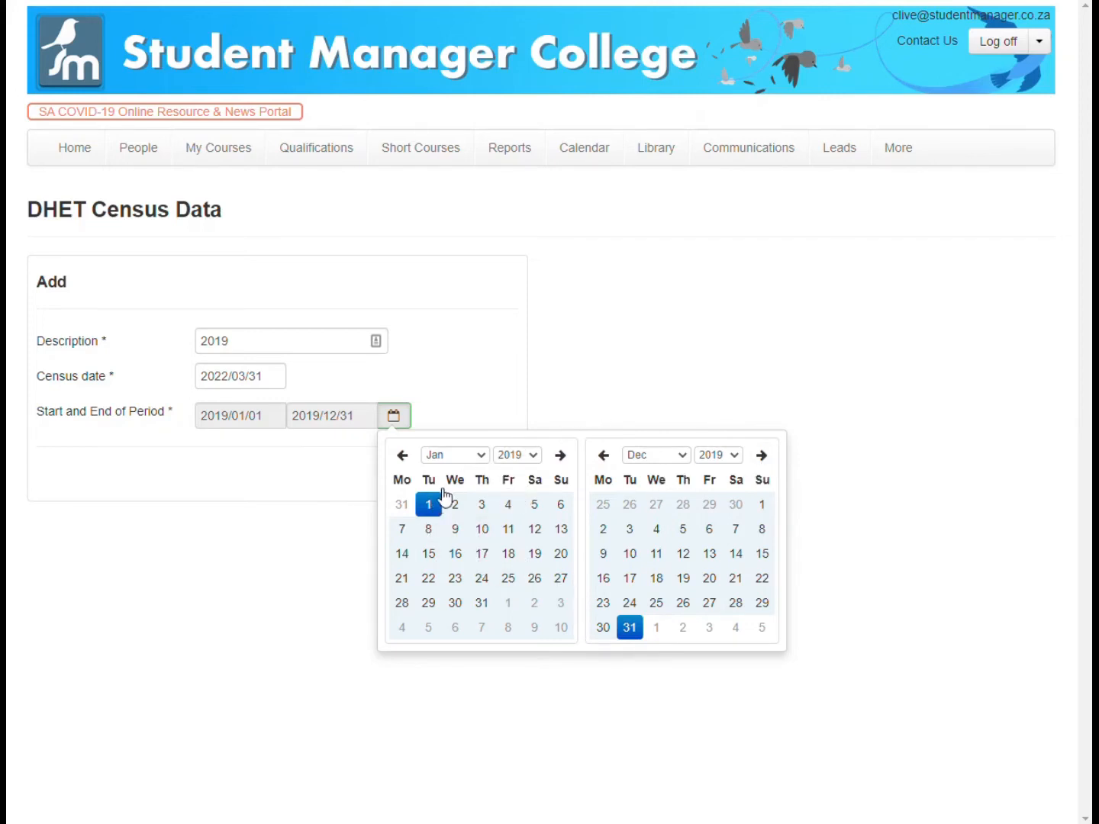
pyautogui.click(442, 371)
# - Set the census date of the new entry to 2019/03/31
pyautogui.click(276, 374)
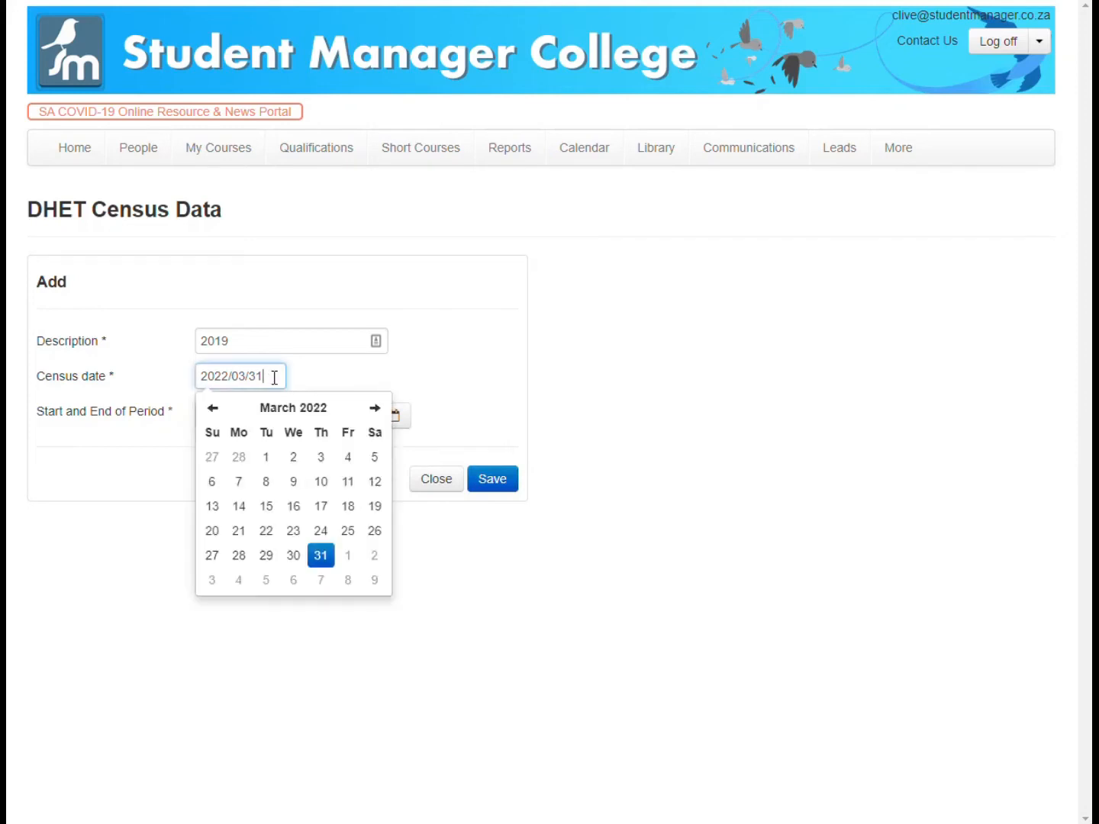
pyautogui.click(292, 410)
pyautogui.click(293, 409)
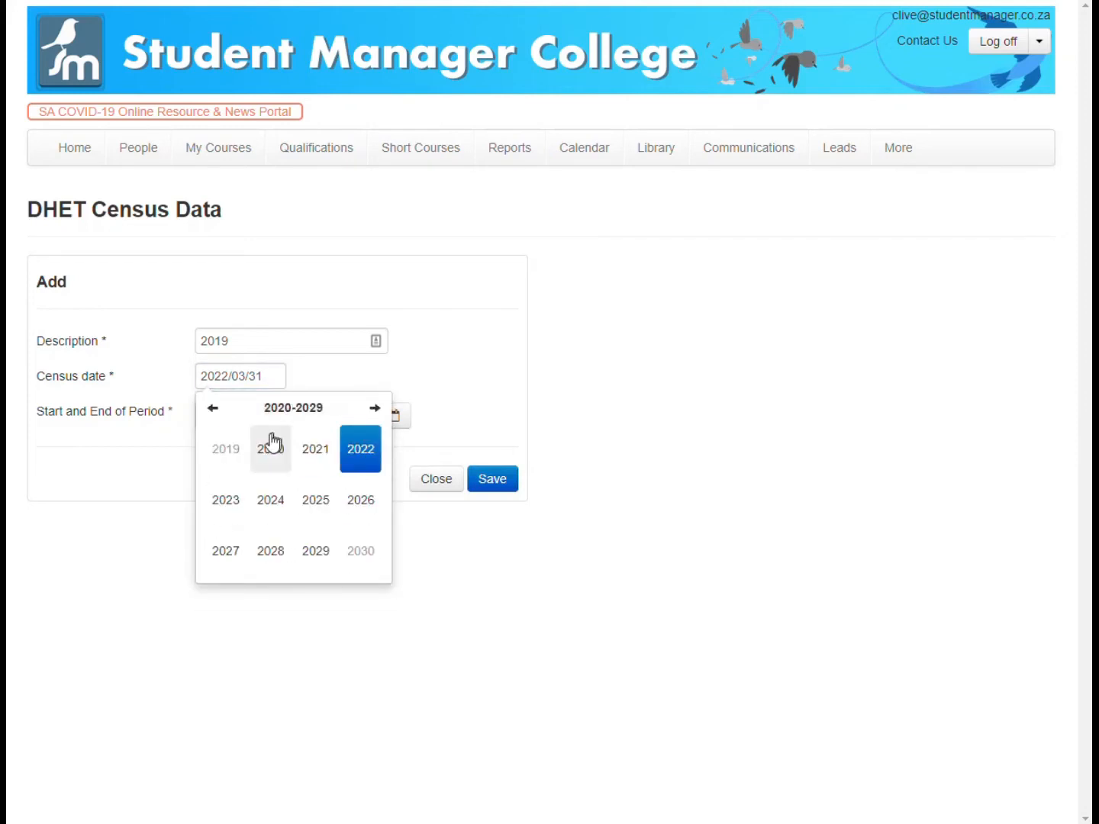
pyautogui.click(240, 457)
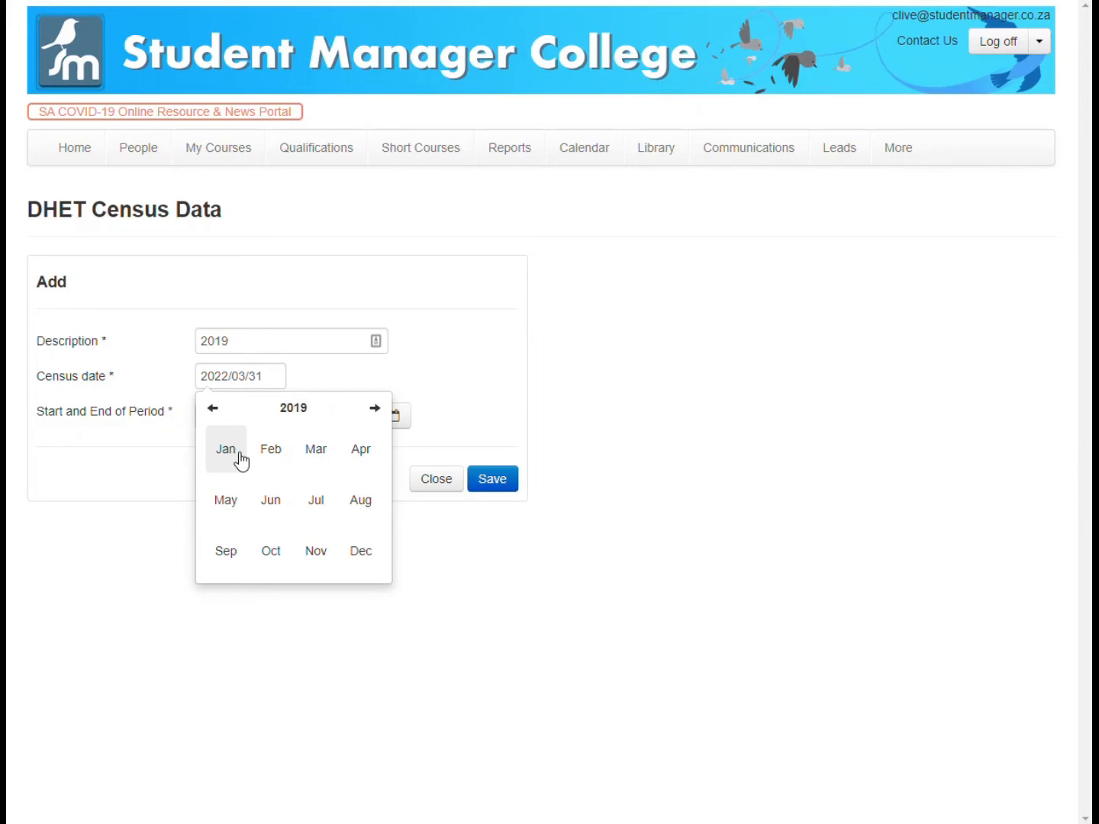
pyautogui.click(300, 454)
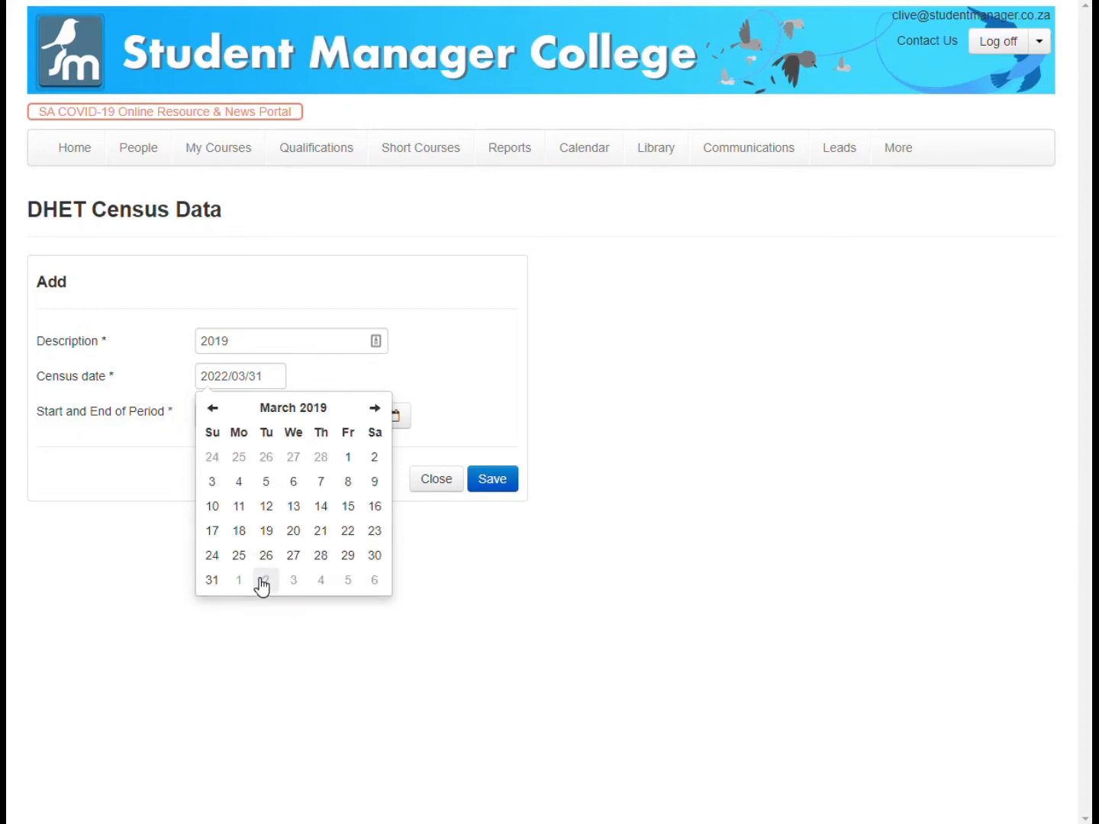
pyautogui.click(220, 581)
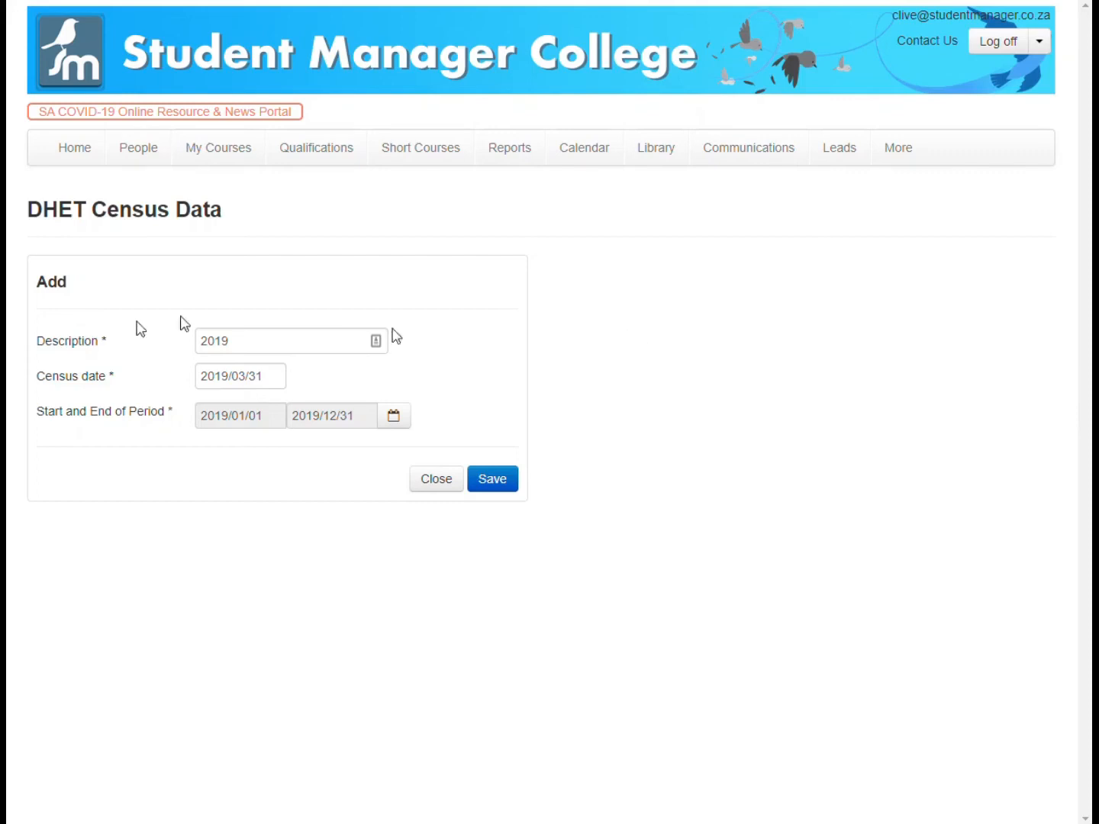
# - Save the 2019 census entry, then return to the census listing and refresh it
pyautogui.click(493, 481)
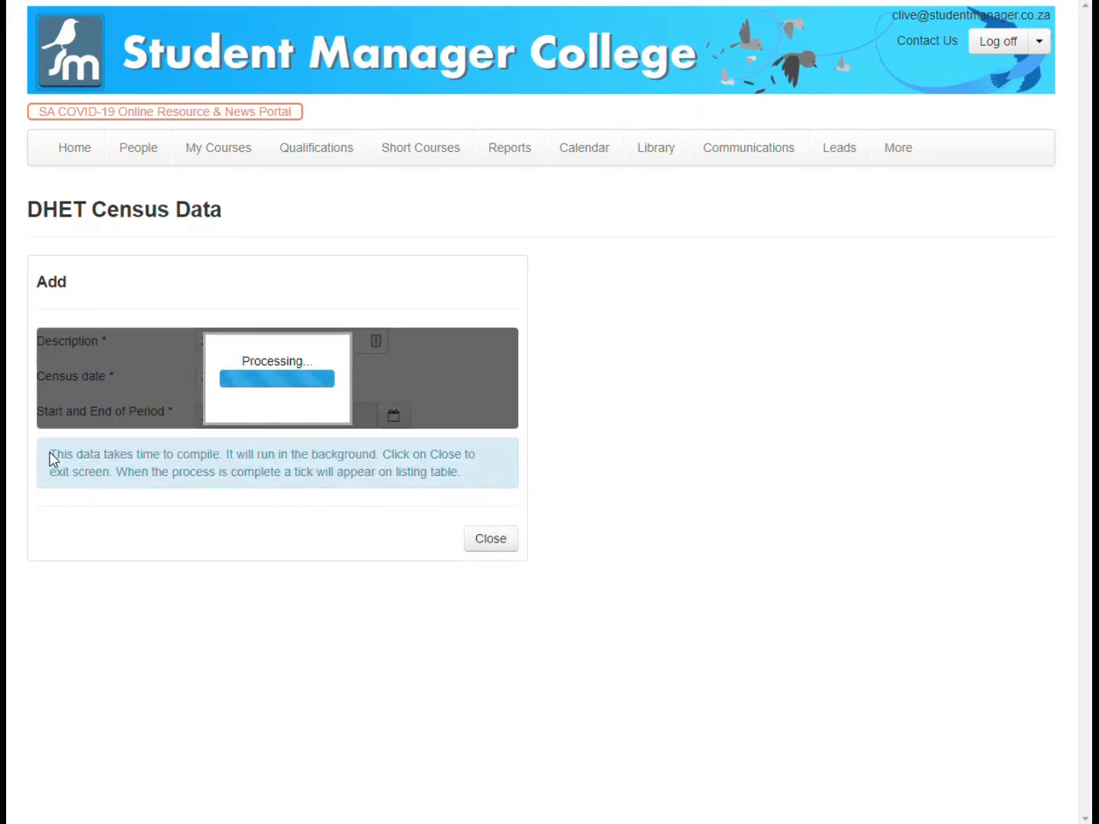
pyautogui.moveTo(49, 457); pyautogui.dragTo(464, 481)
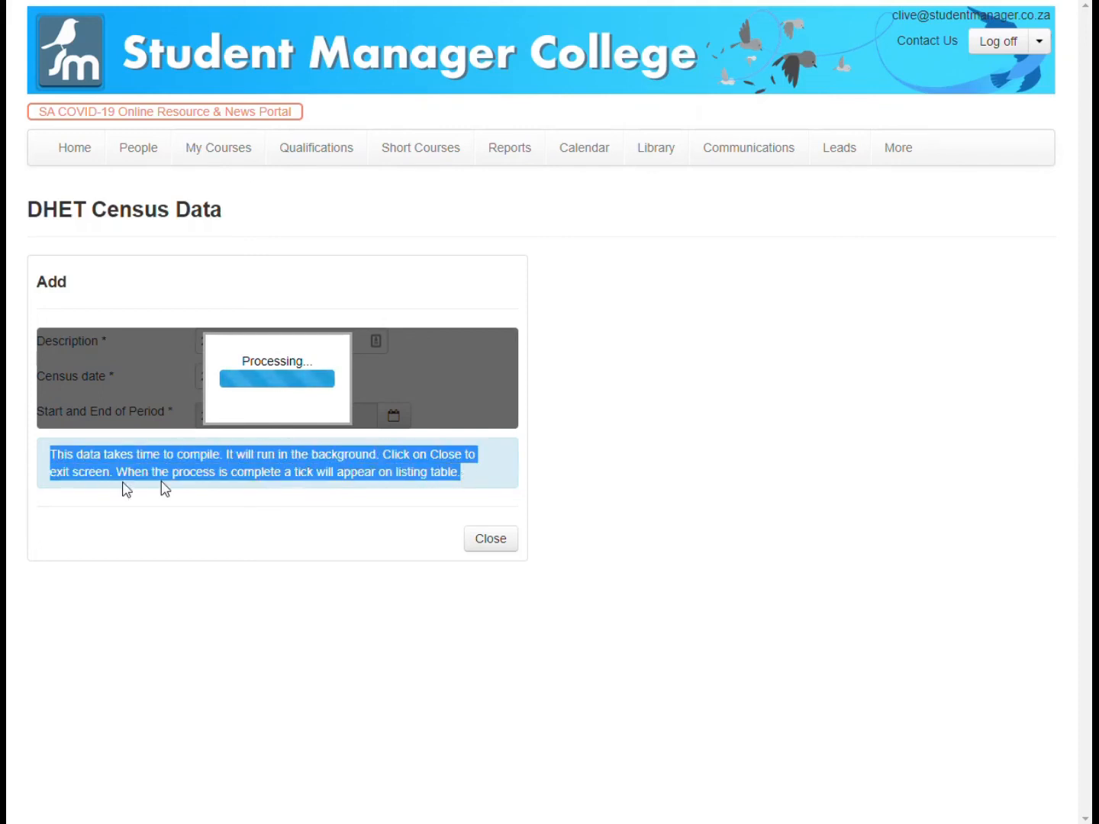
pyautogui.click(490, 539)
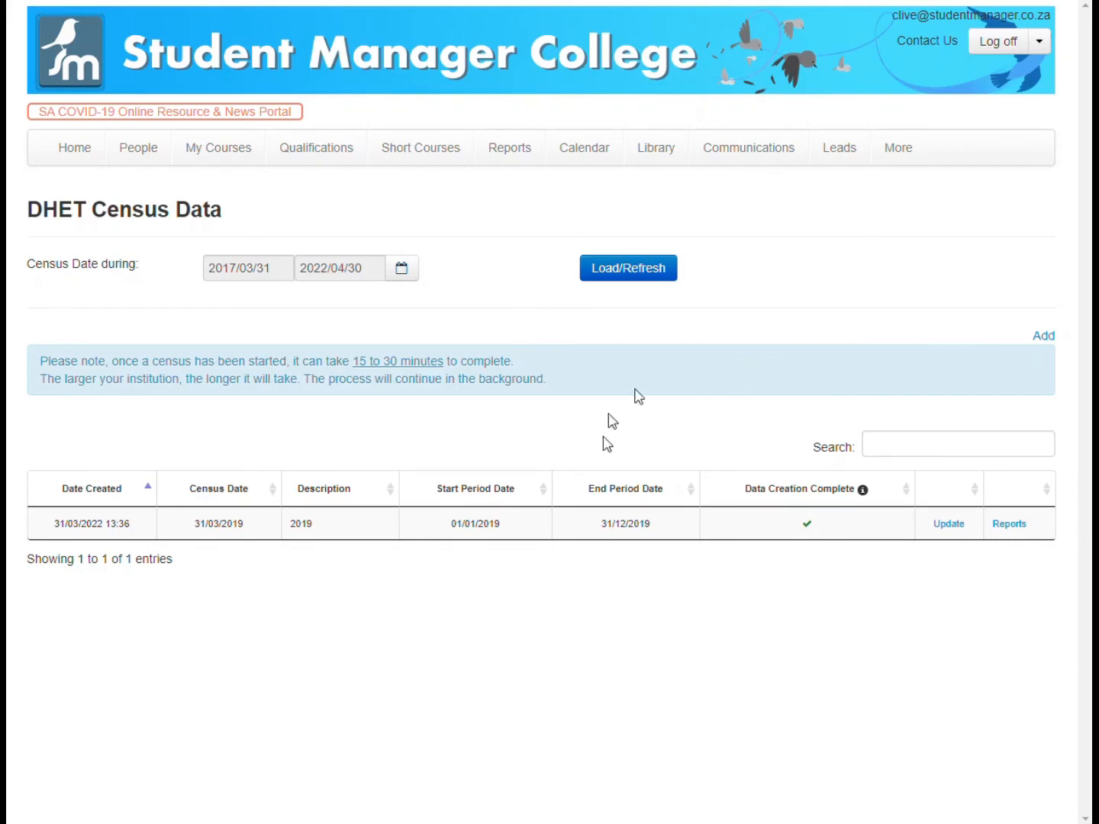
pyautogui.click(620, 276)
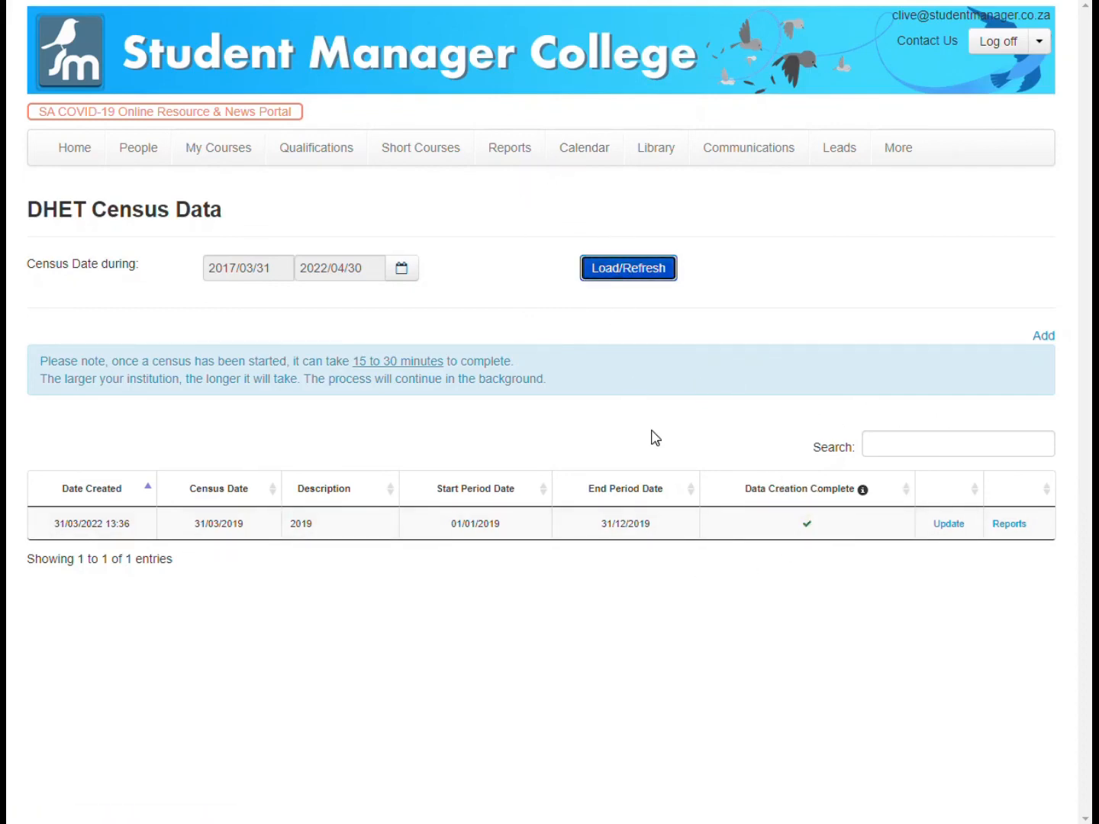